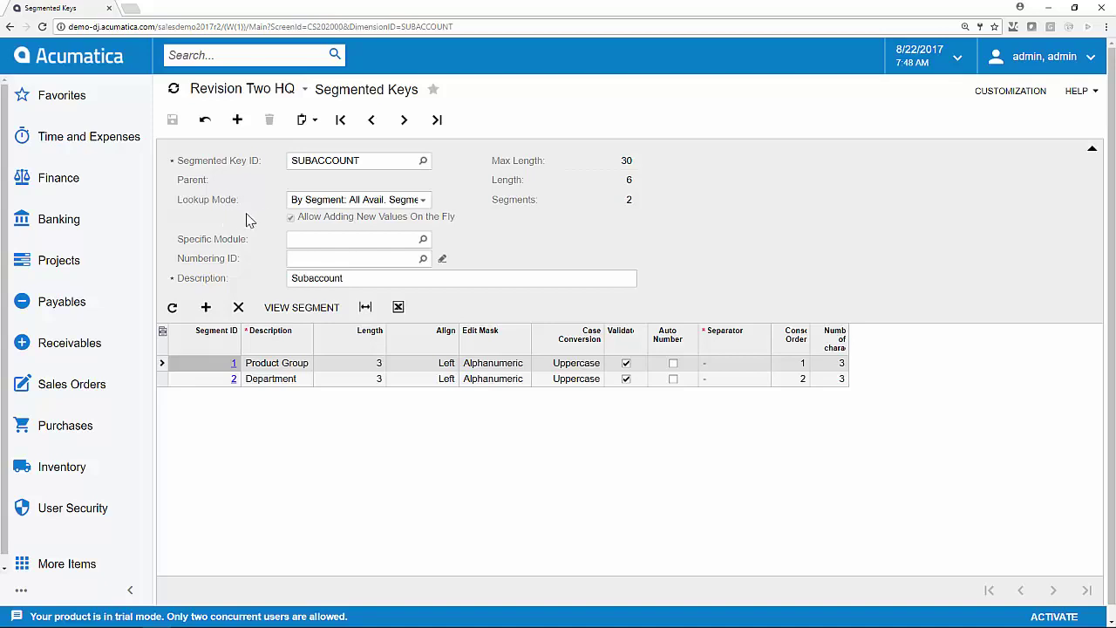
{"action": "left_click", "coordinate": [295, 204]}
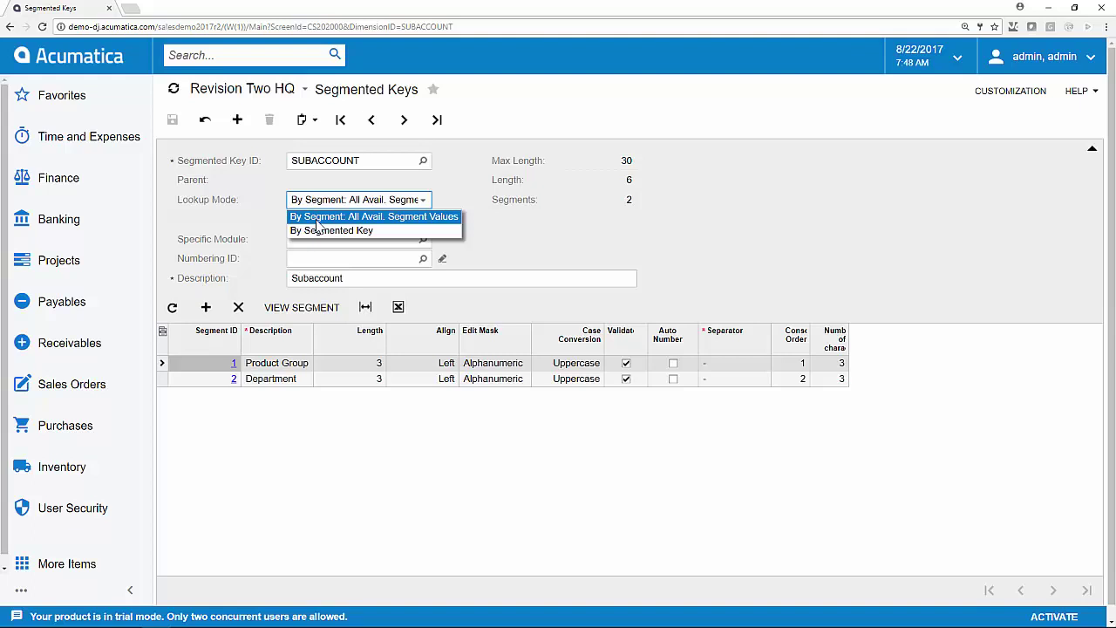
Step: Load the INITEMCLASS segmented key and review its Lookup Mode choices
{"action": "left_click", "coordinate": [323, 218]}
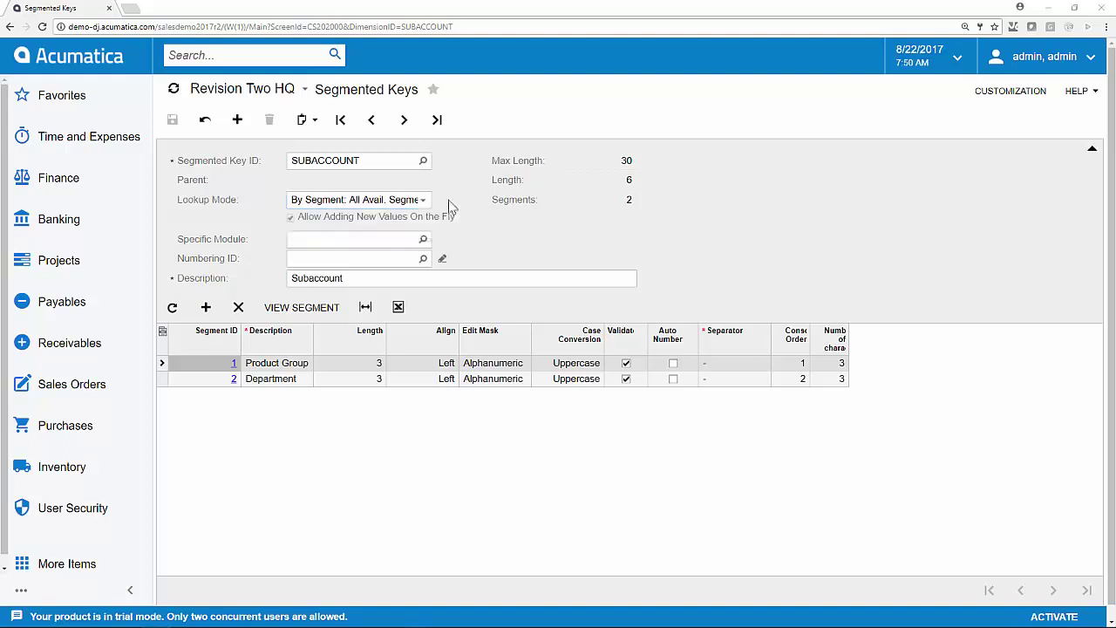
{"action": "left_click", "coordinate": [423, 160]}
{"action": "double_click", "coordinate": [389, 372]}
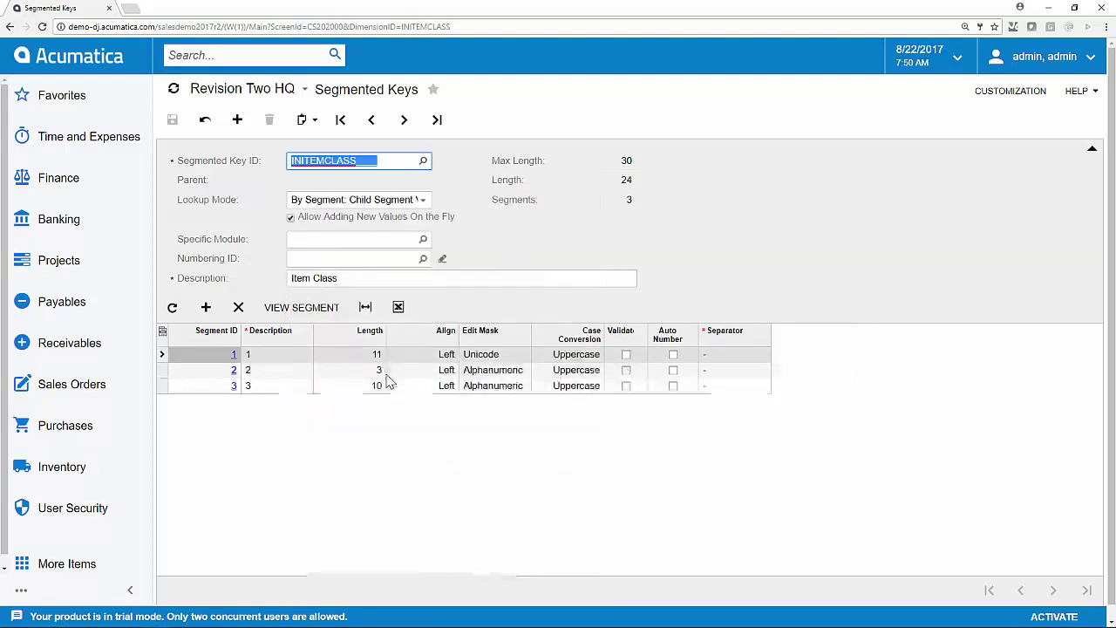
{"action": "left_click", "coordinate": [395, 202]}
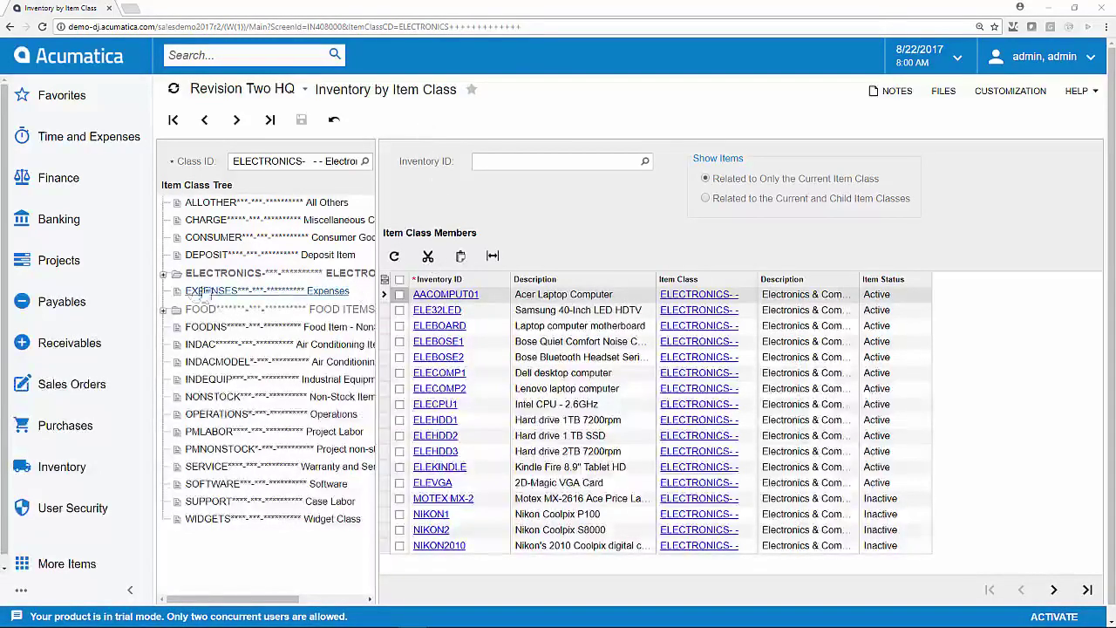
Step: Expand ELECTRONICS, include child item classes, and show ELECTRONICS-001-AUDIO items
{"action": "left_click", "coordinate": [163, 275]}
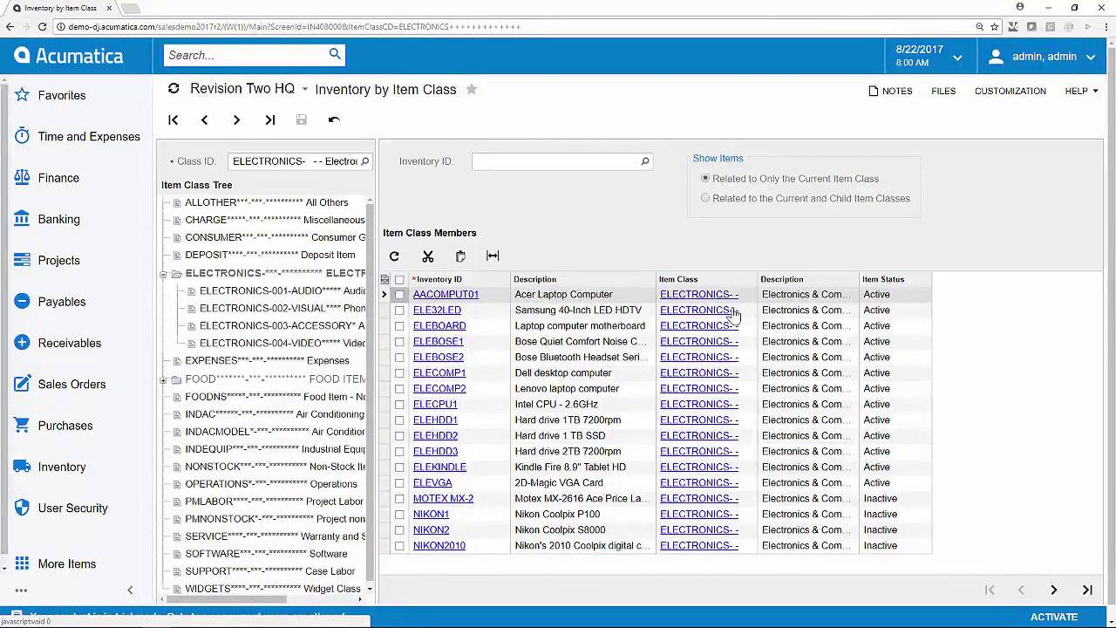
{"action": "left_click", "coordinate": [705, 198]}
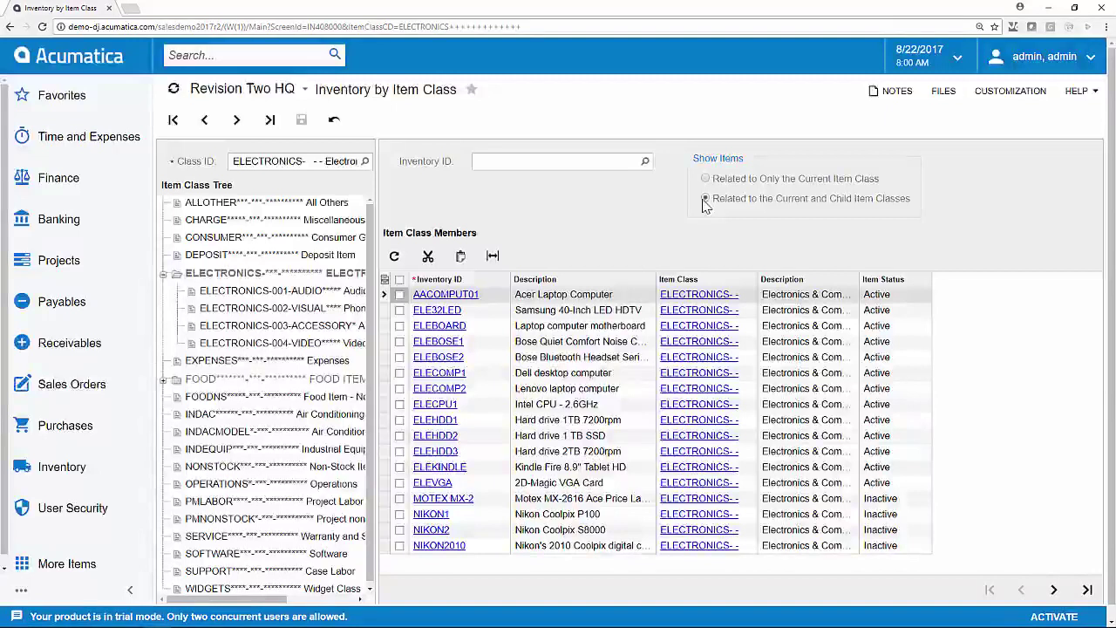
{"action": "left_click", "coordinate": [321, 294]}
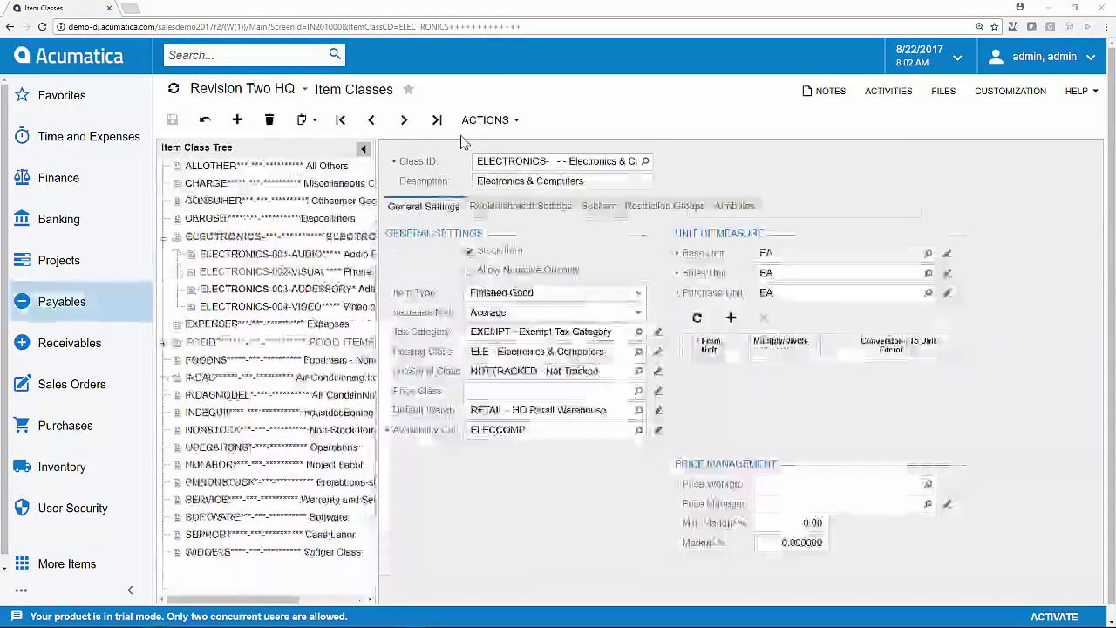
Step: Allow negative quantity on ELECTRONICS and apply the settings to its child classes
{"action": "left_click", "coordinate": [485, 120]}
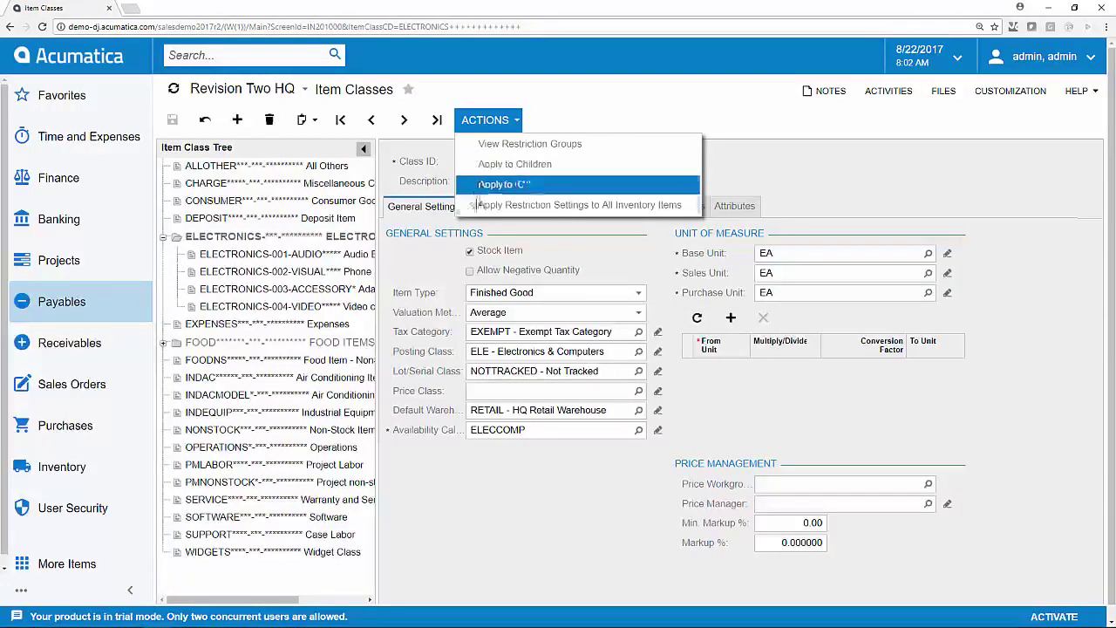
{"action": "left_click", "coordinate": [470, 271]}
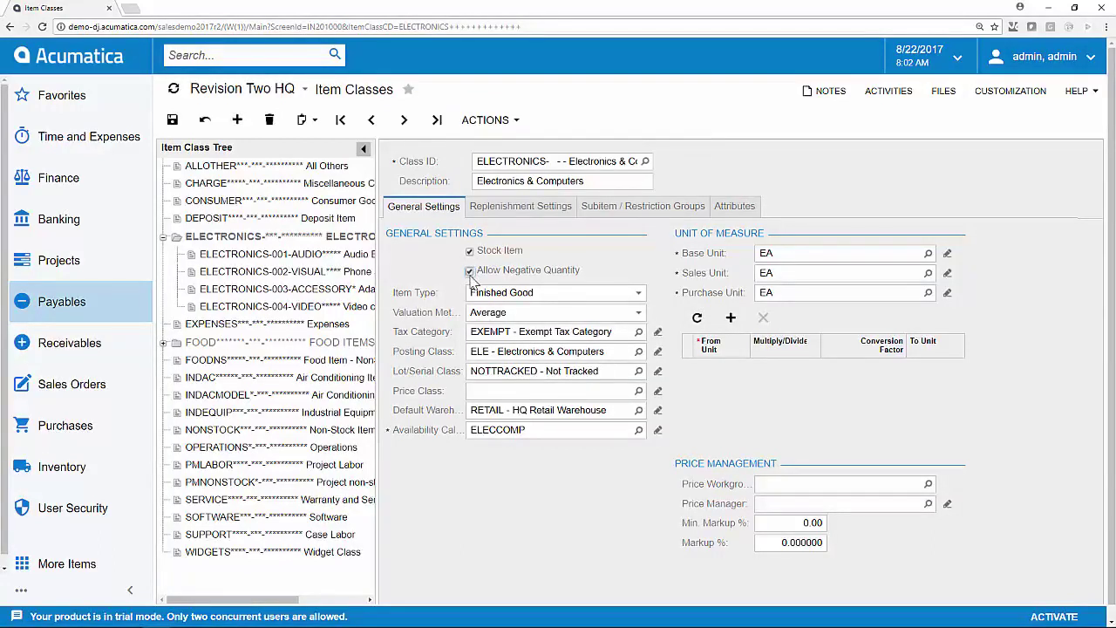
{"action": "left_click", "coordinate": [485, 121]}
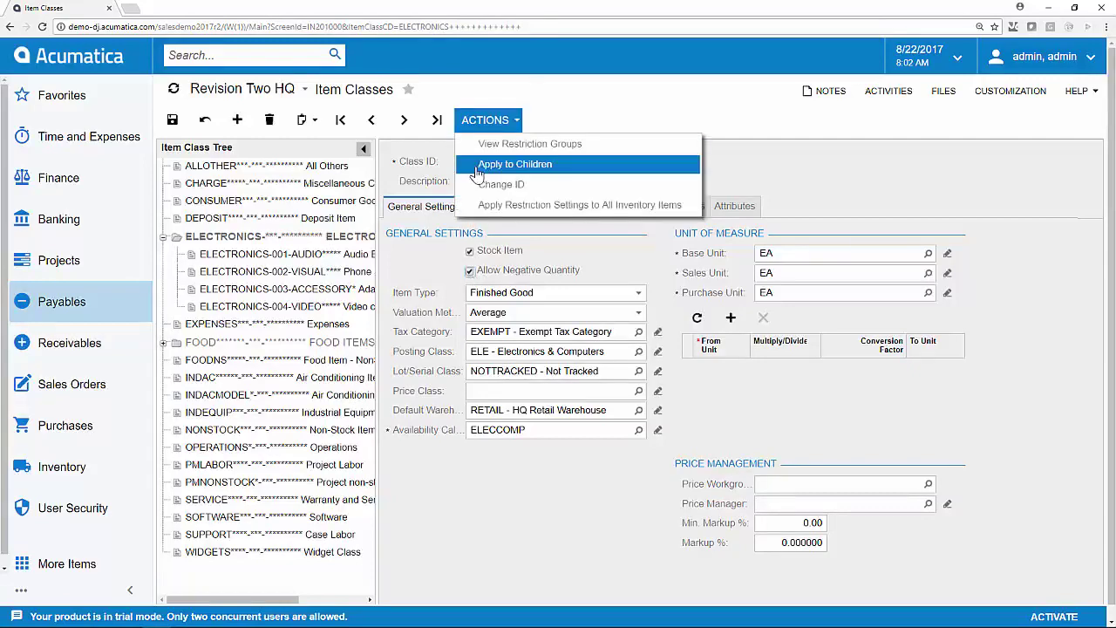
{"action": "left_click", "coordinate": [477, 174]}
{"action": "left_click", "coordinate": [608, 375]}
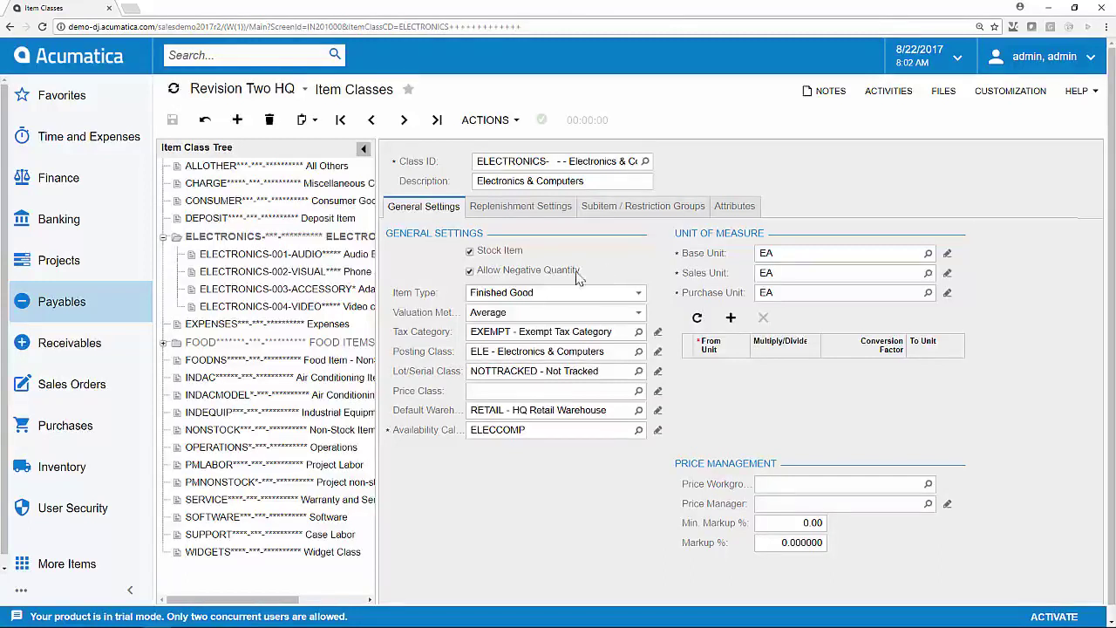
Step: Check ELECTRONICS-001-AUDIO's inherited negative quantity setting and view its replenishment settings
{"action": "left_click", "coordinate": [335, 263]}
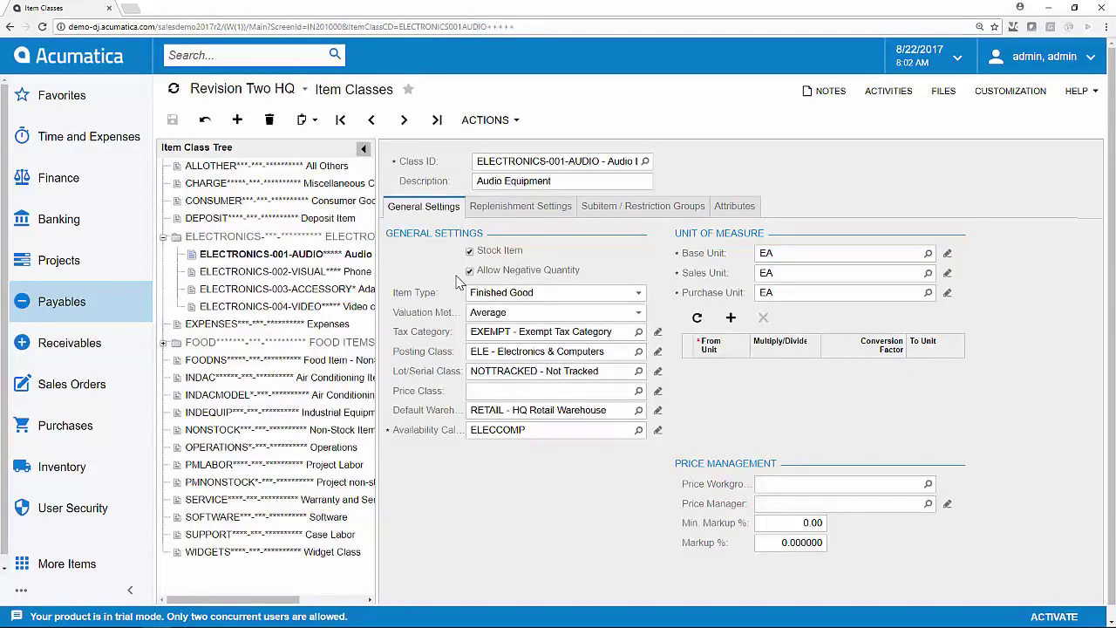
{"action": "left_click", "coordinate": [531, 212]}
Step: Open the ELECCOMP availability calculation rule from the Availability Calendar lookup
{"action": "left_click", "coordinate": [636, 432]}
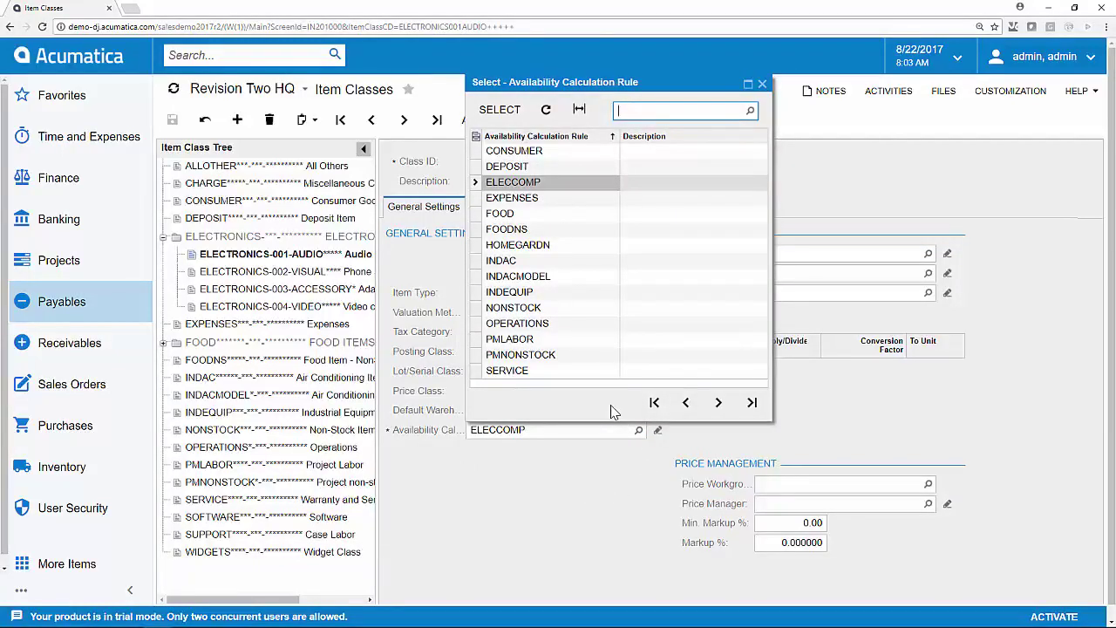
{"action": "left_click", "coordinate": [658, 429]}
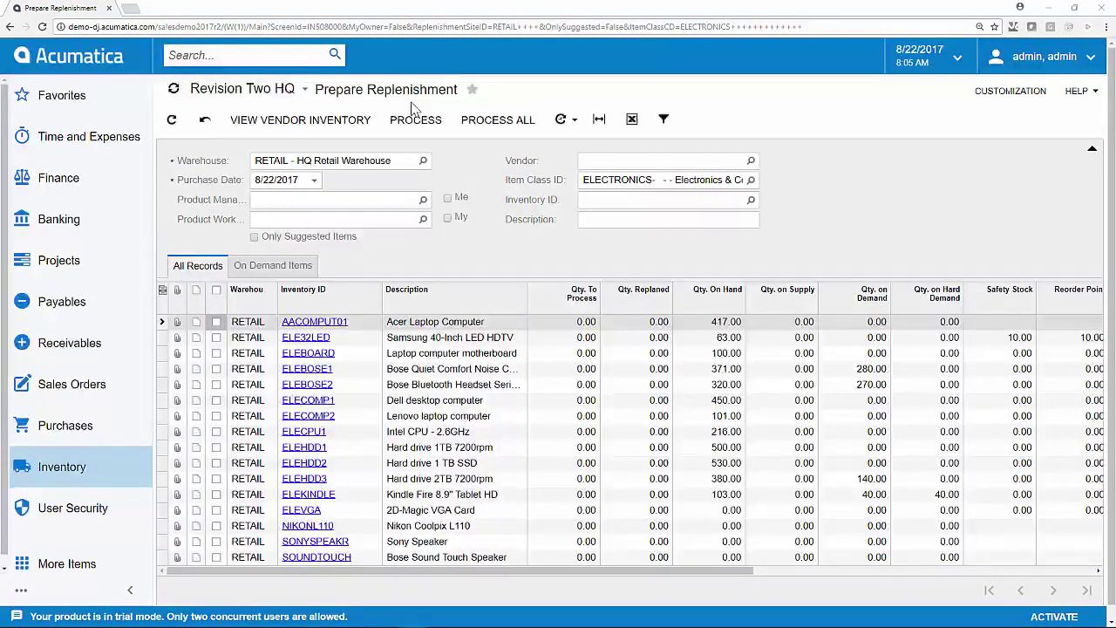
Step: Browse the item class lookup, noting Audio Equipment and Phone accessories subclasses
{"action": "left_click", "coordinate": [751, 181]}
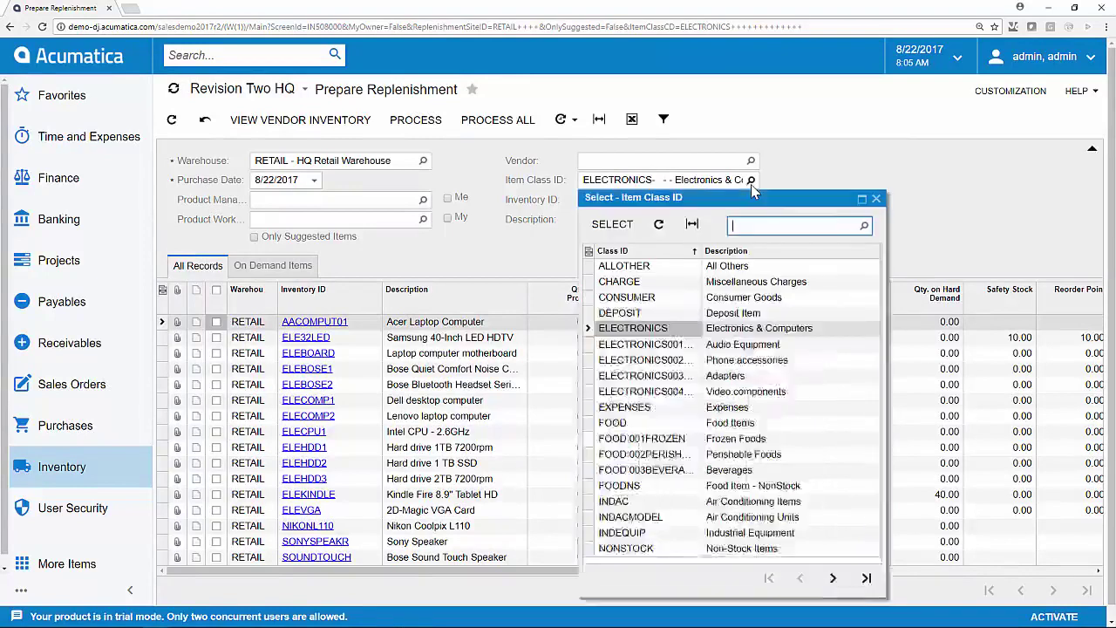
{"action": "left_click", "coordinate": [659, 345]}
{"action": "left_click", "coordinate": [660, 361]}
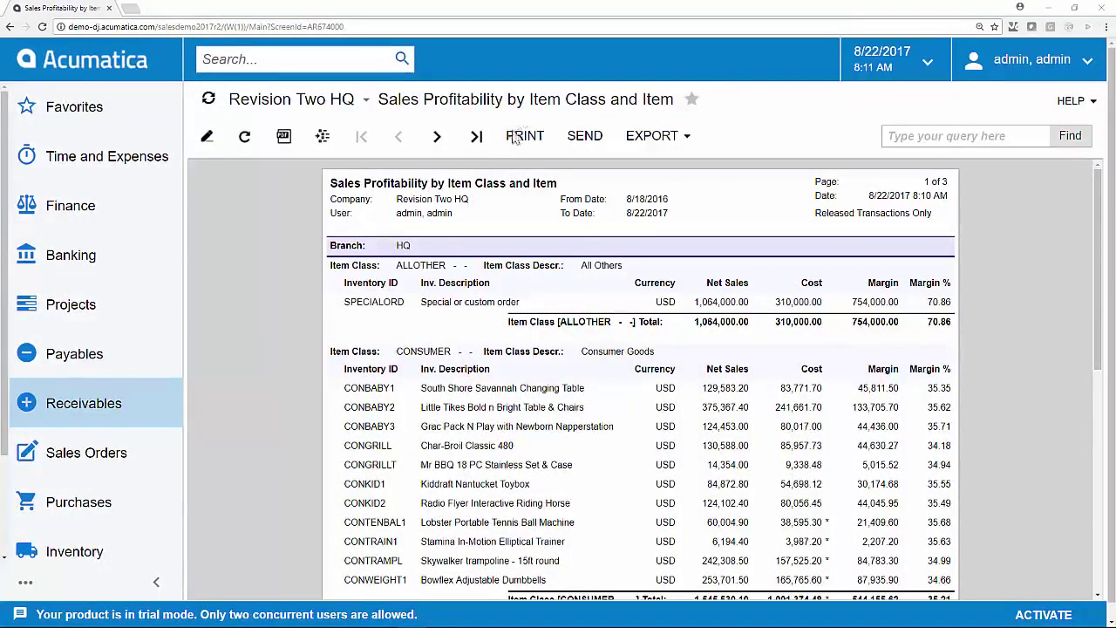
Step: Scroll the profitability report down to the ELECTRONICS section totals
{"action": "scroll", "coordinate": [286, 380], "scroll_direction": "down", "scroll_amount": 1}
{"action": "scroll", "coordinate": [288, 384], "scroll_direction": "down", "scroll_amount": 3}
{"action": "scroll", "coordinate": [287, 384], "scroll_direction": "down", "scroll_amount": 1}
{"action": "scroll", "coordinate": [288, 384], "scroll_direction": "down", "scroll_amount": 1}
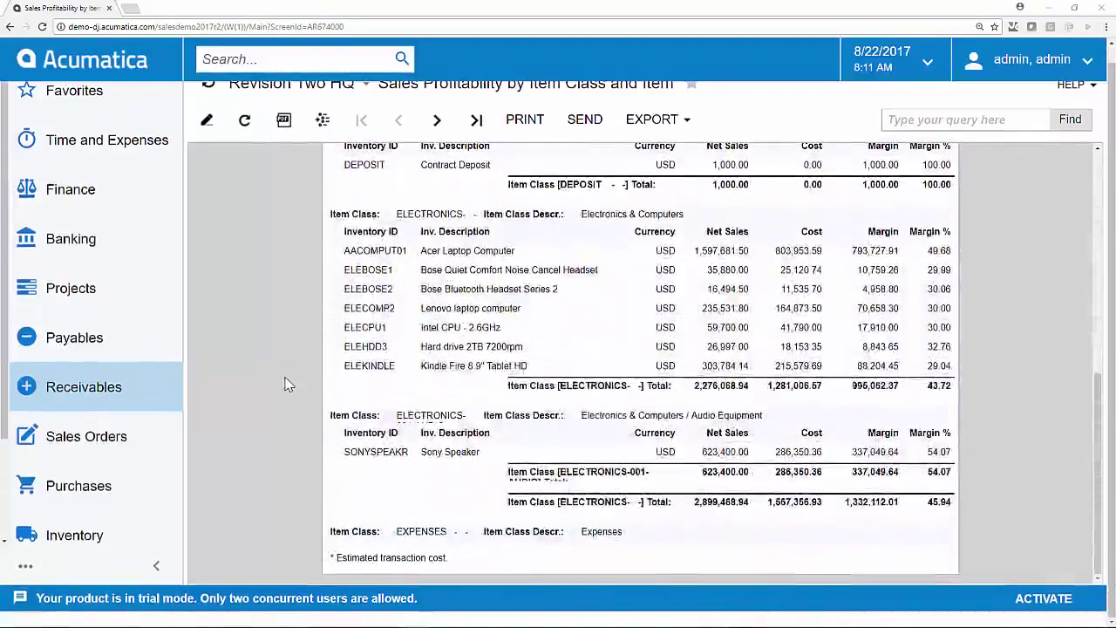